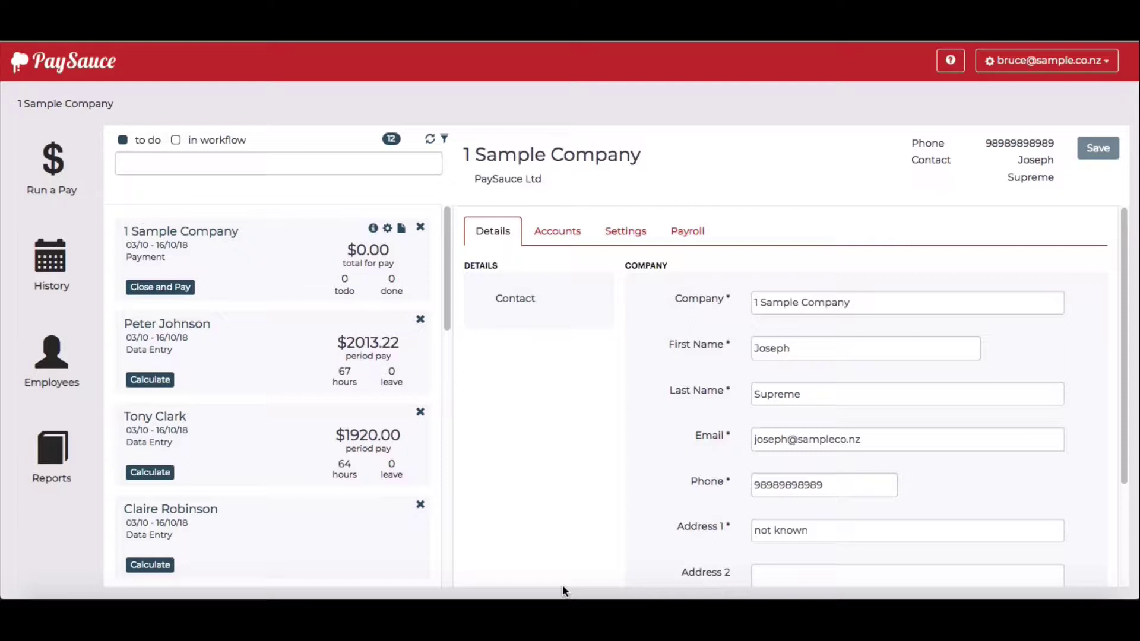
In the company's general settings, set the Pay Advance mode to On / Visible and save the change.
{"action": "left_click", "coordinate": [630, 231]}
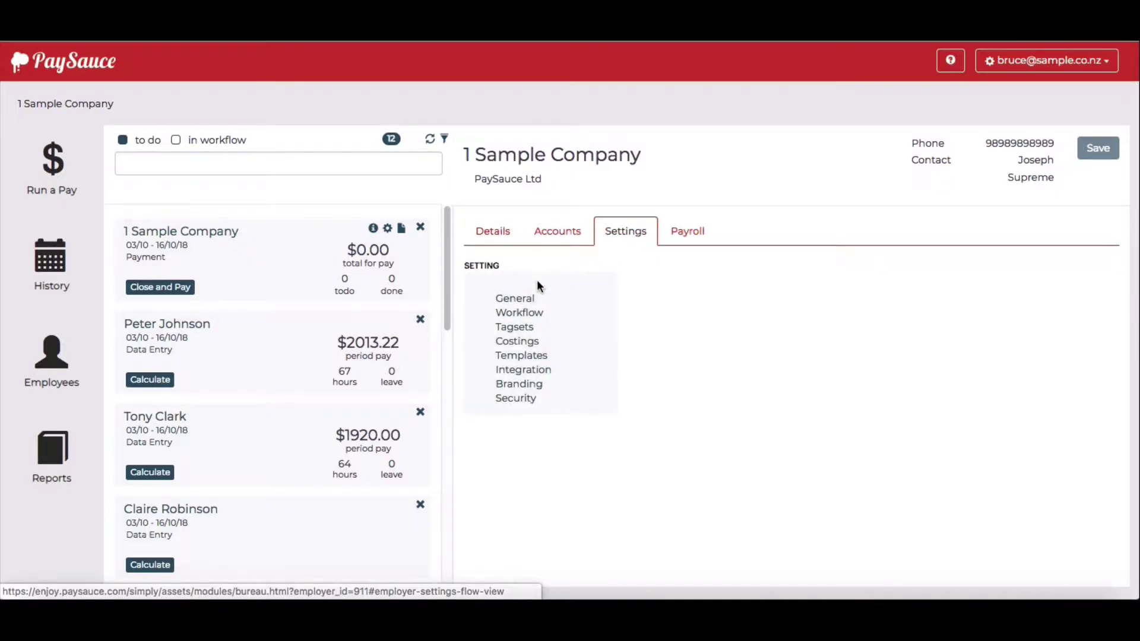
{"action": "left_click", "coordinate": [513, 303]}
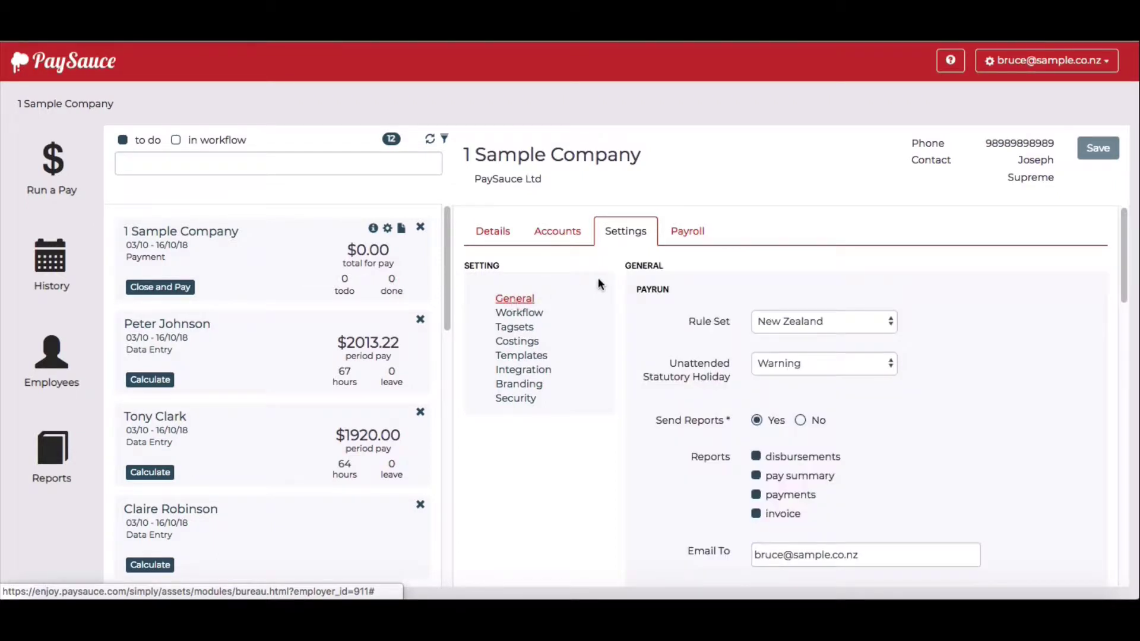
{"action": "scroll", "coordinate": [868, 323], "scroll_direction": "down", "scroll_amount": 10}
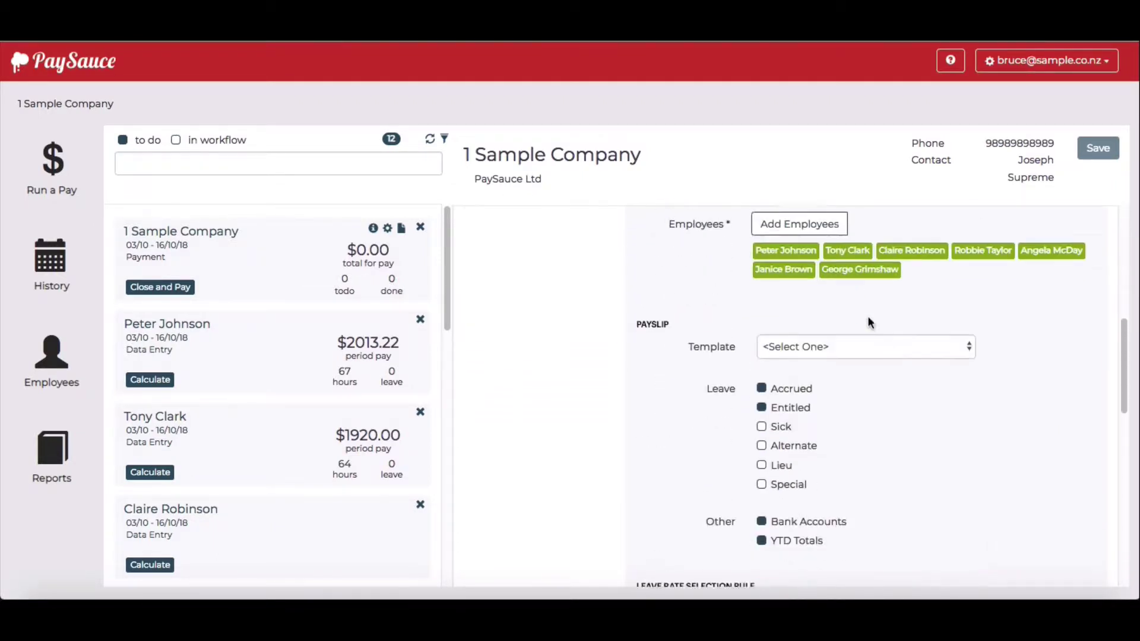
{"action": "scroll", "coordinate": [868, 322], "scroll_direction": "down", "scroll_amount": 6}
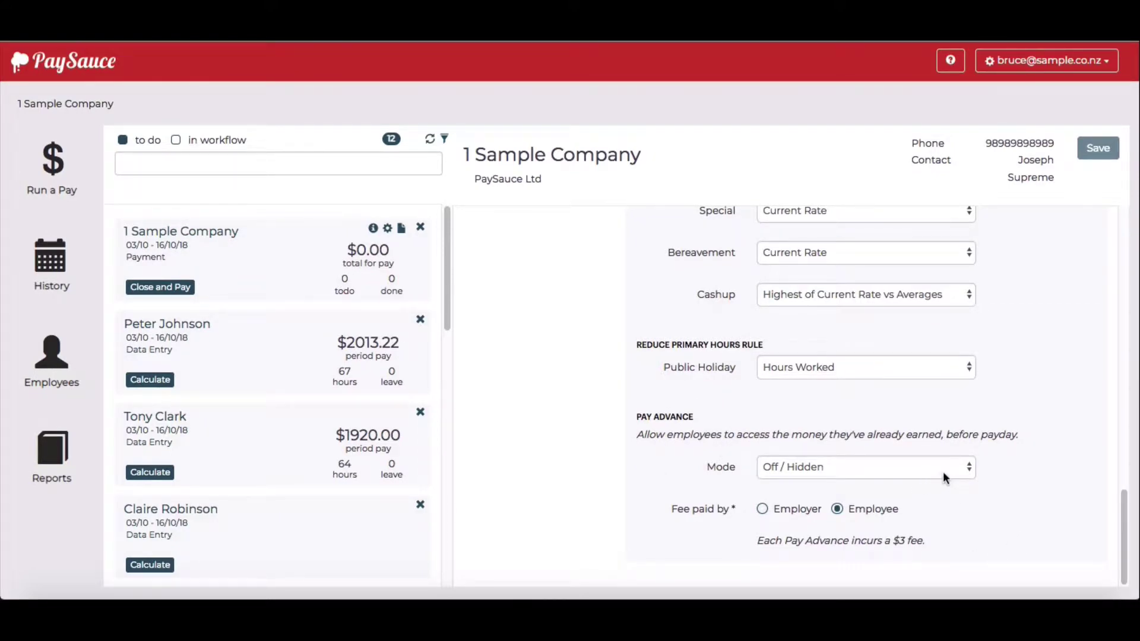
{"action": "left_click", "coordinate": [965, 474]}
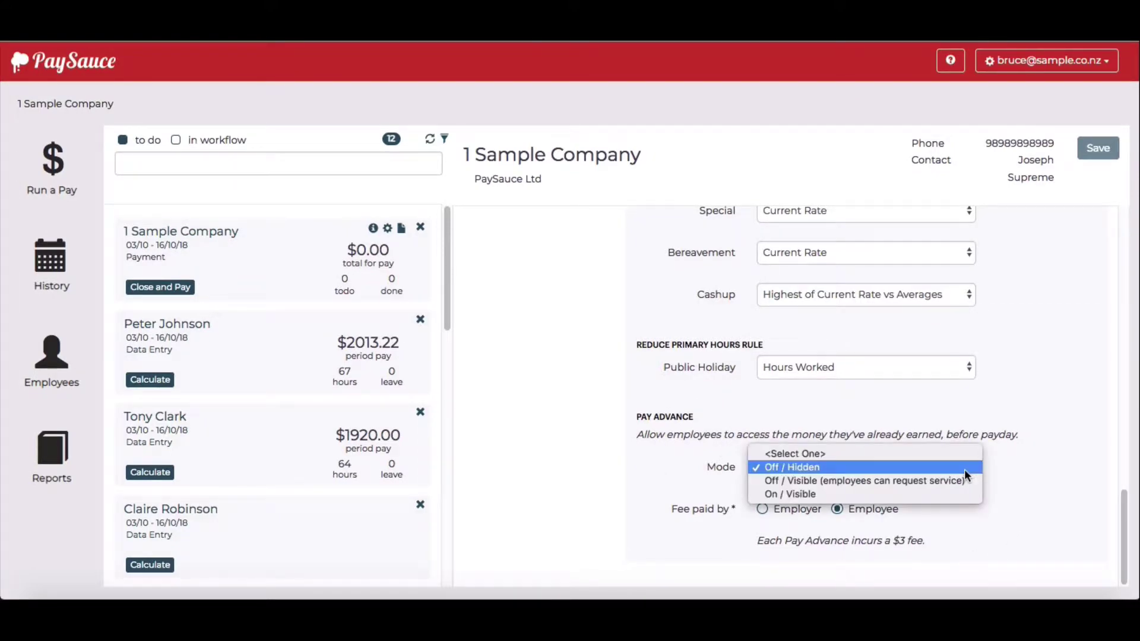
{"action": "left_click", "coordinate": [924, 494]}
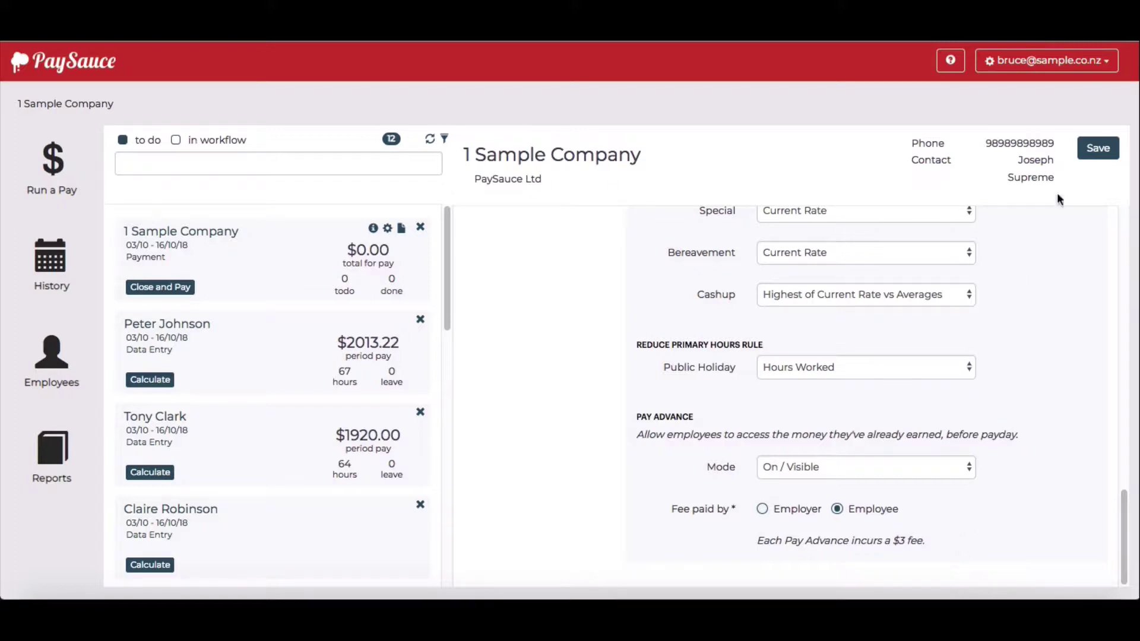
{"action": "left_click", "coordinate": [1094, 152]}
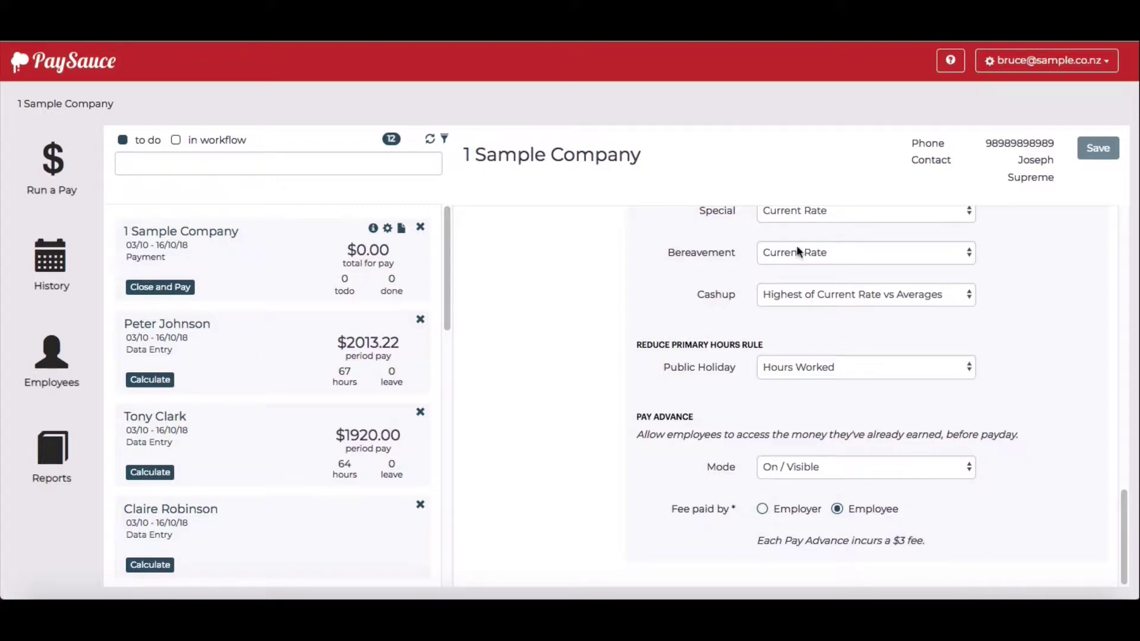
Enable Pay Advance in the settings of the second employee in the employee list and save the record.
{"action": "left_click", "coordinate": [55, 362]}
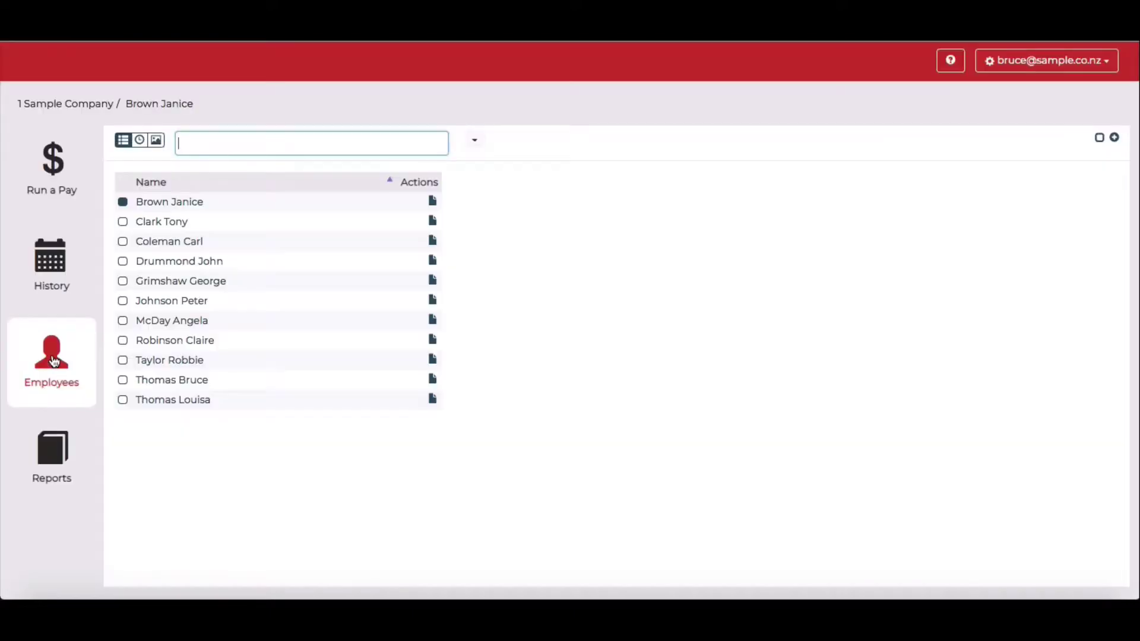
{"action": "left_click", "coordinate": [161, 221]}
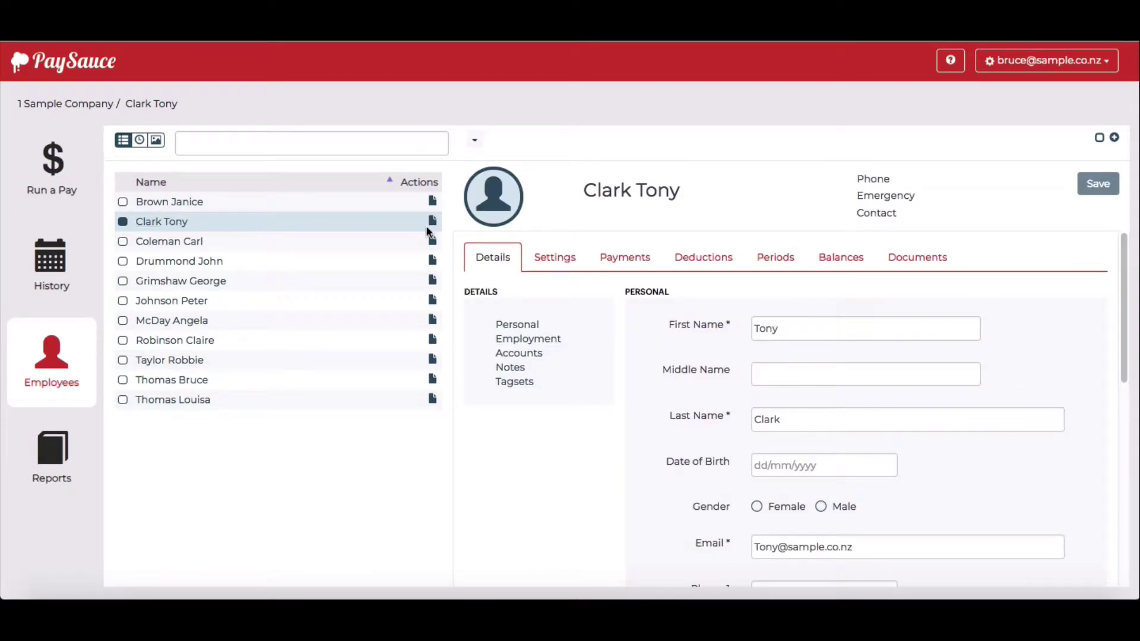
{"action": "left_click", "coordinate": [568, 260]}
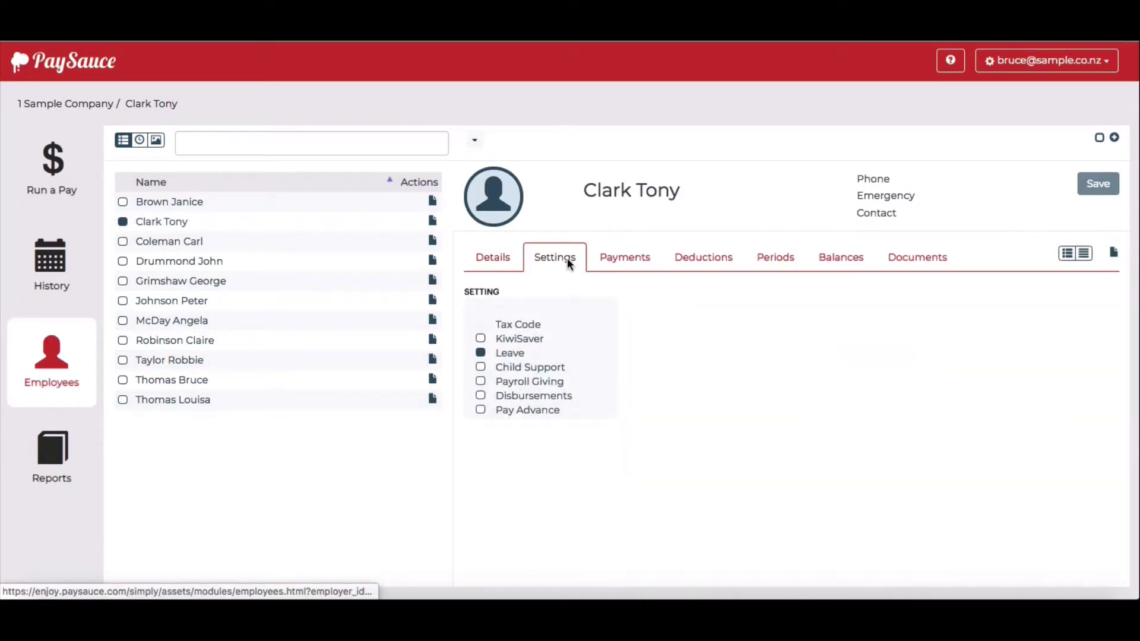
{"action": "left_click", "coordinate": [480, 411]}
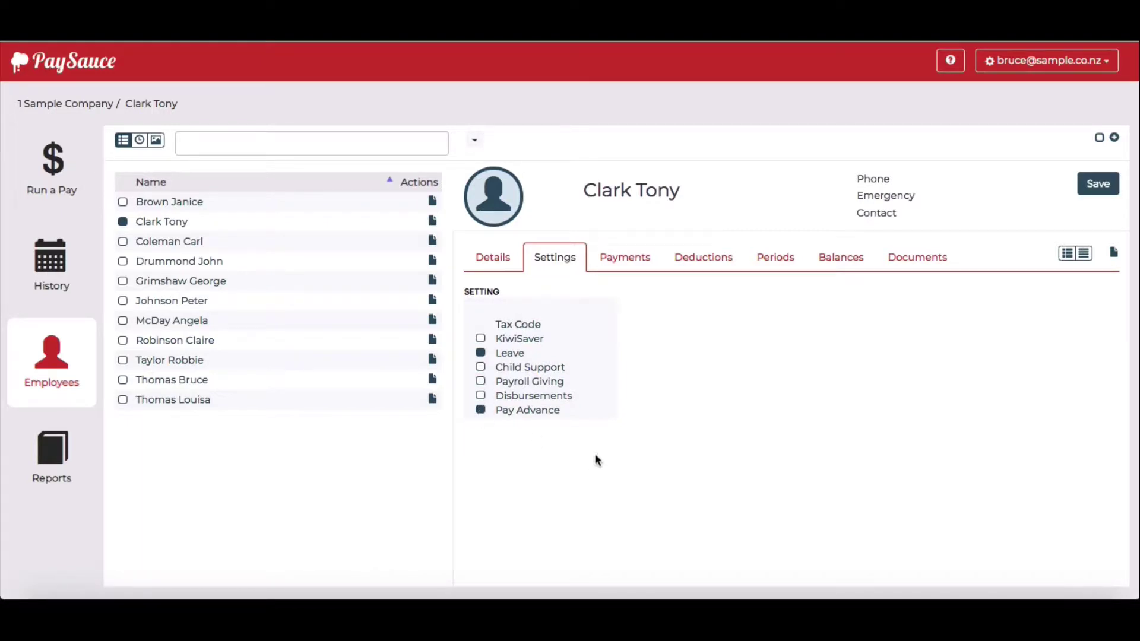
{"action": "left_click", "coordinate": [1100, 185]}
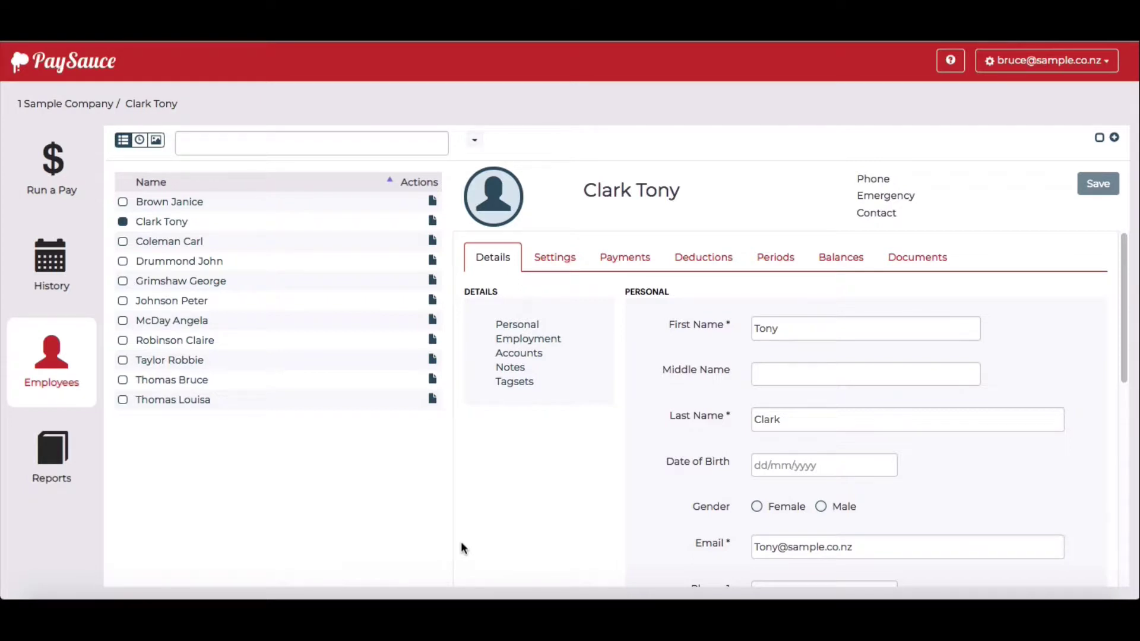
In the pay run, expand the earnings by day for the first pay card's employee and submit a pay advance request for 1000.
{"action": "left_click", "coordinate": [55, 167]}
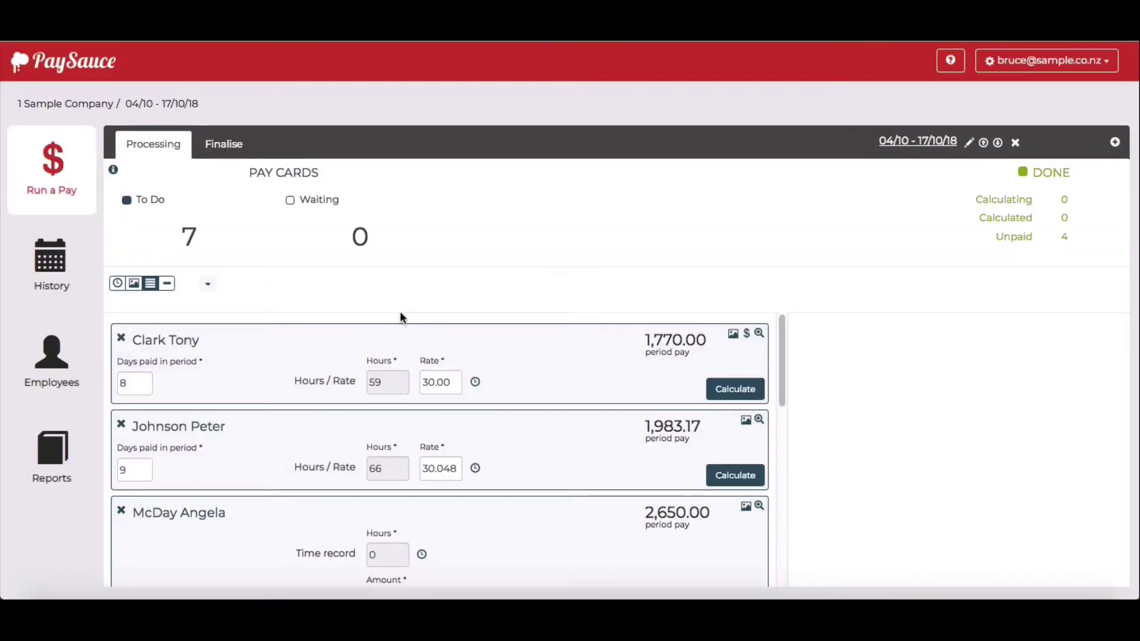
{"action": "left_click", "coordinate": [748, 335]}
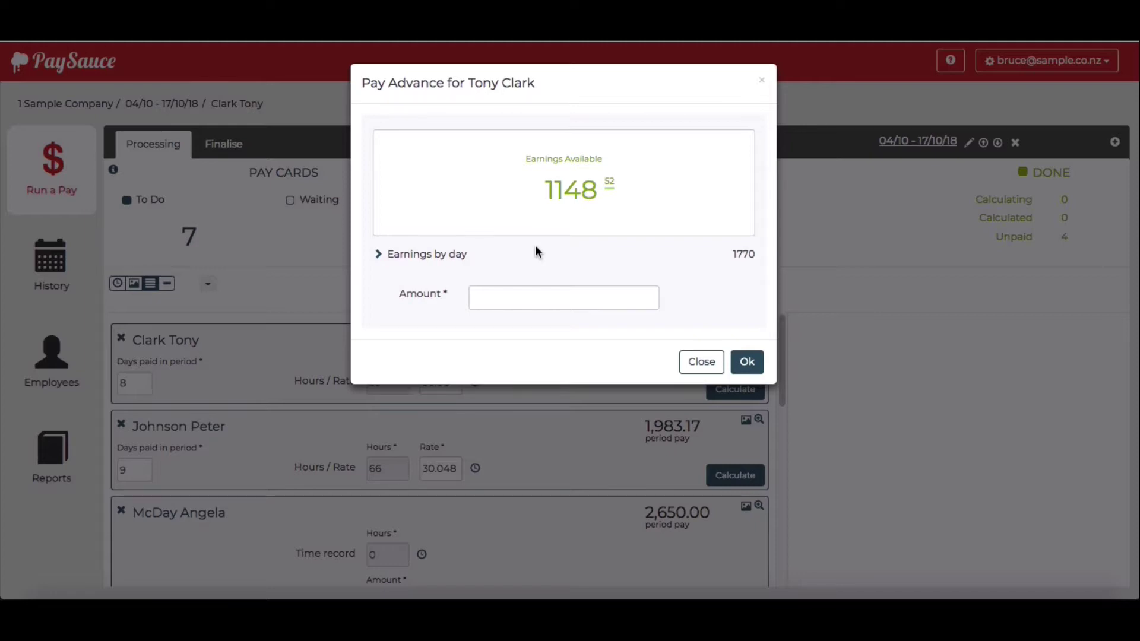
{"action": "left_click", "coordinate": [379, 256]}
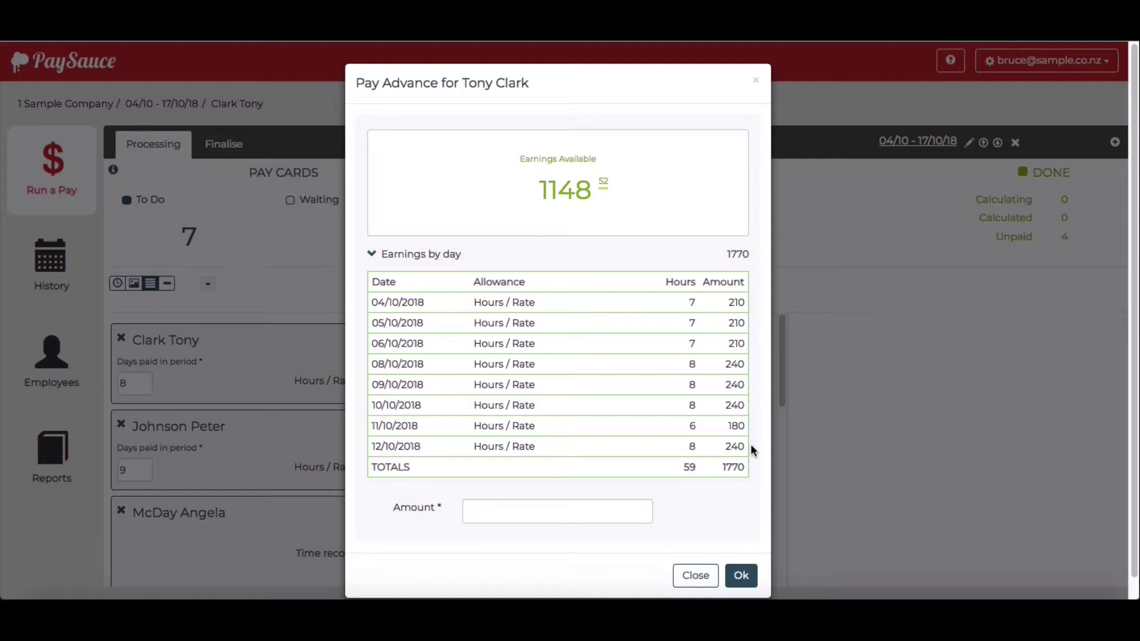
{"action": "left_click", "coordinate": [486, 514]}
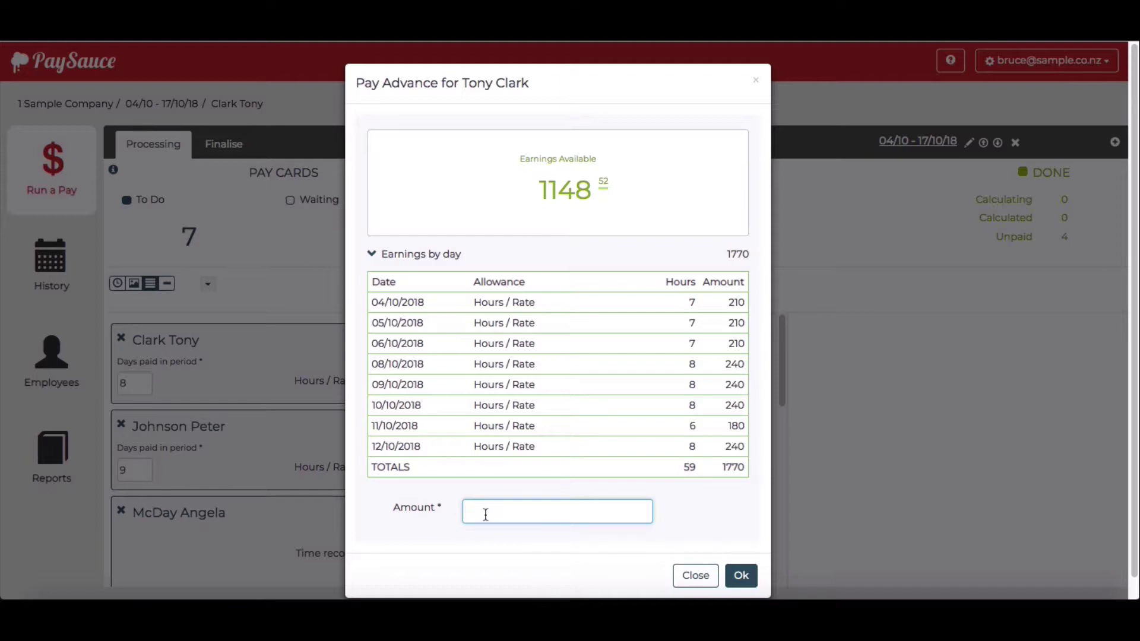
{"action": "type", "text": "1000"}
{"action": "left_click", "coordinate": [528, 554]}
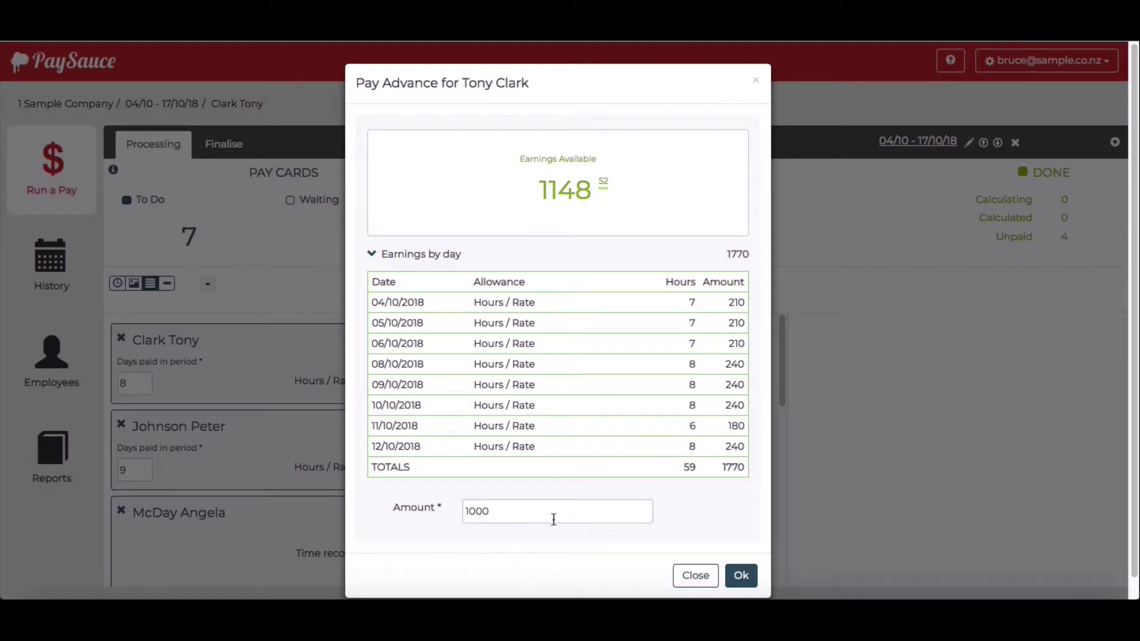
{"action": "left_click", "coordinate": [748, 576]}
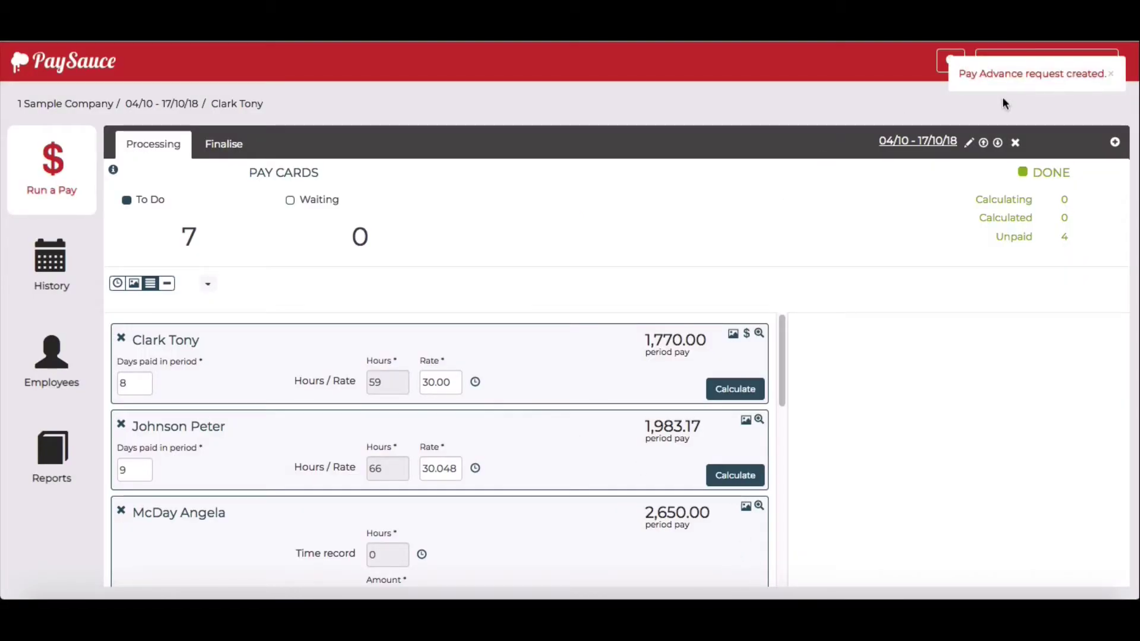
{"action": "left_click", "coordinate": [1024, 82]}
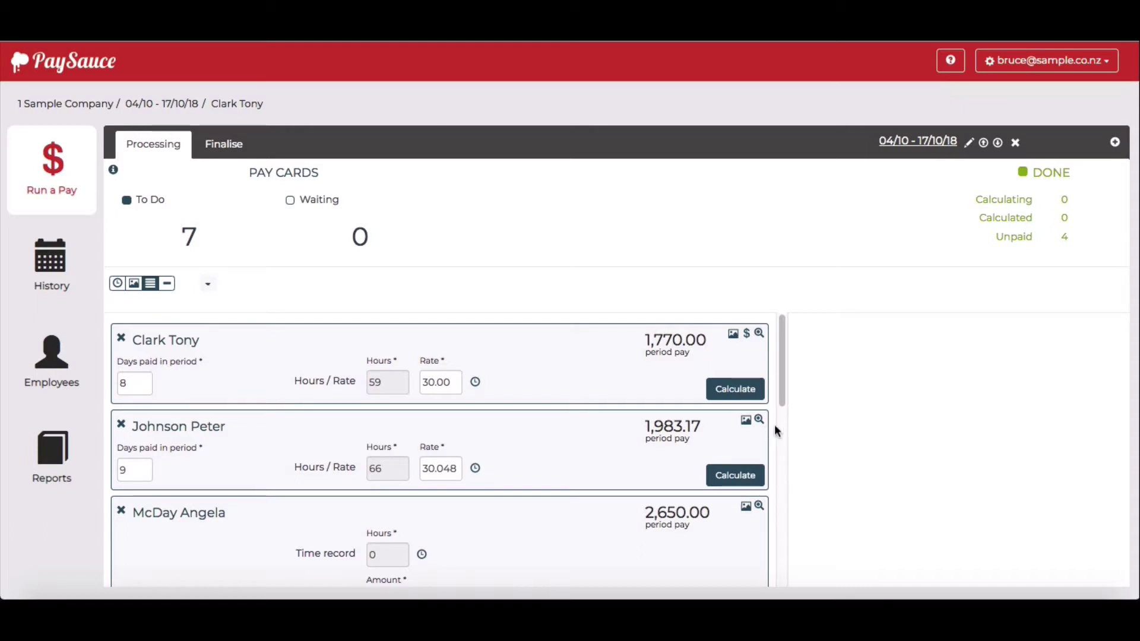
Approve the pending $1000.00 pay advance request among the company's to-do items and dismiss the notification.
{"action": "left_click", "coordinate": [86, 107]}
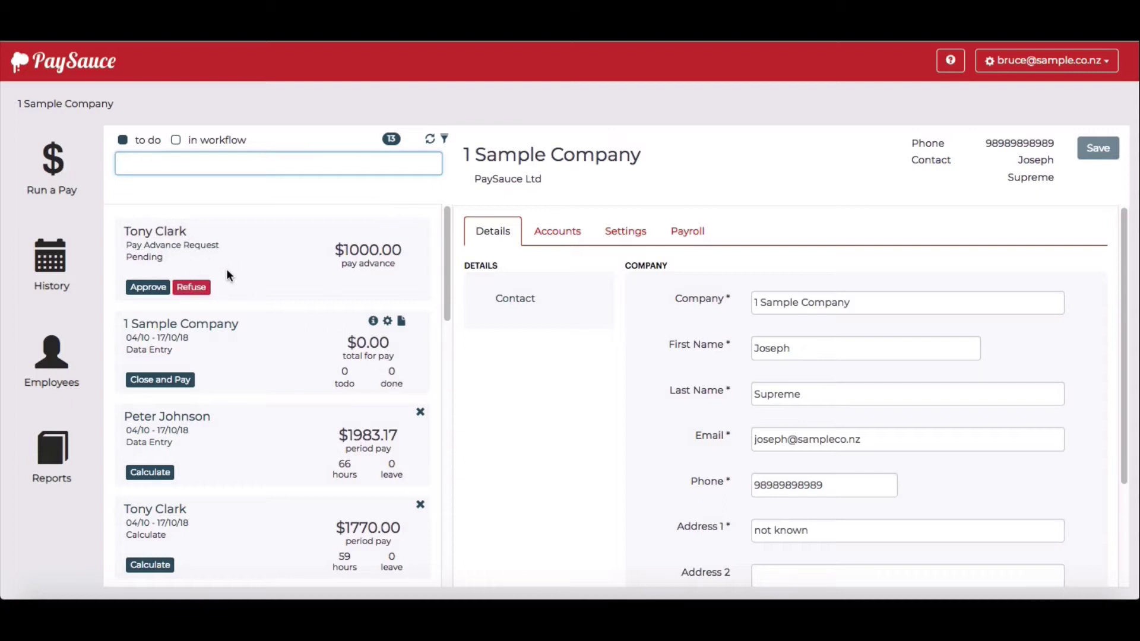
{"action": "left_click", "coordinate": [150, 290]}
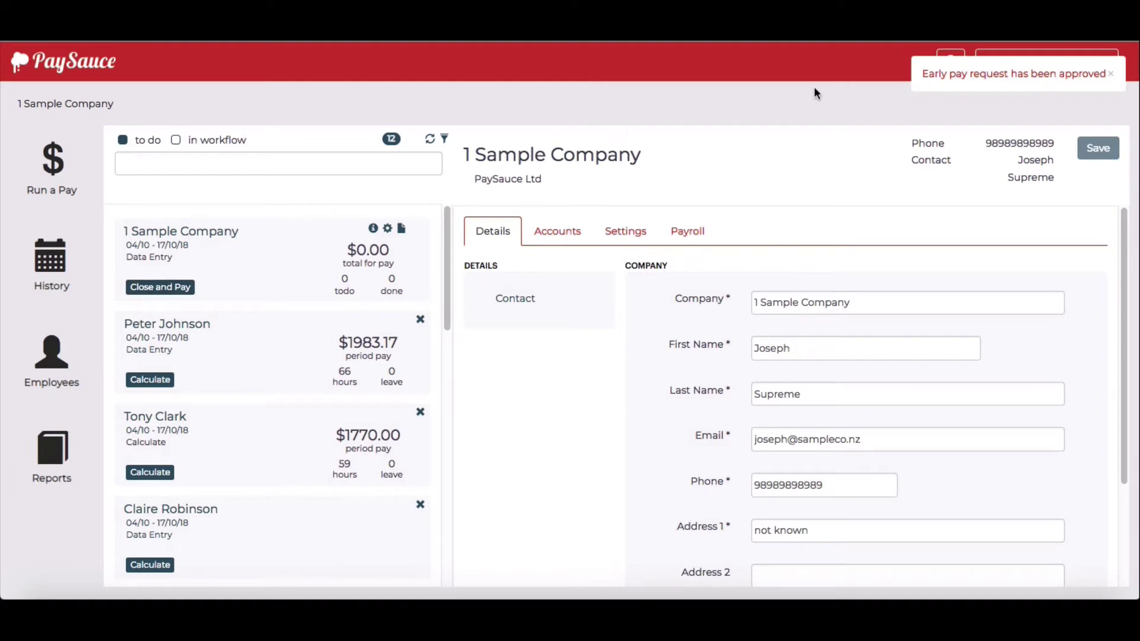
{"action": "left_click", "coordinate": [1110, 72]}
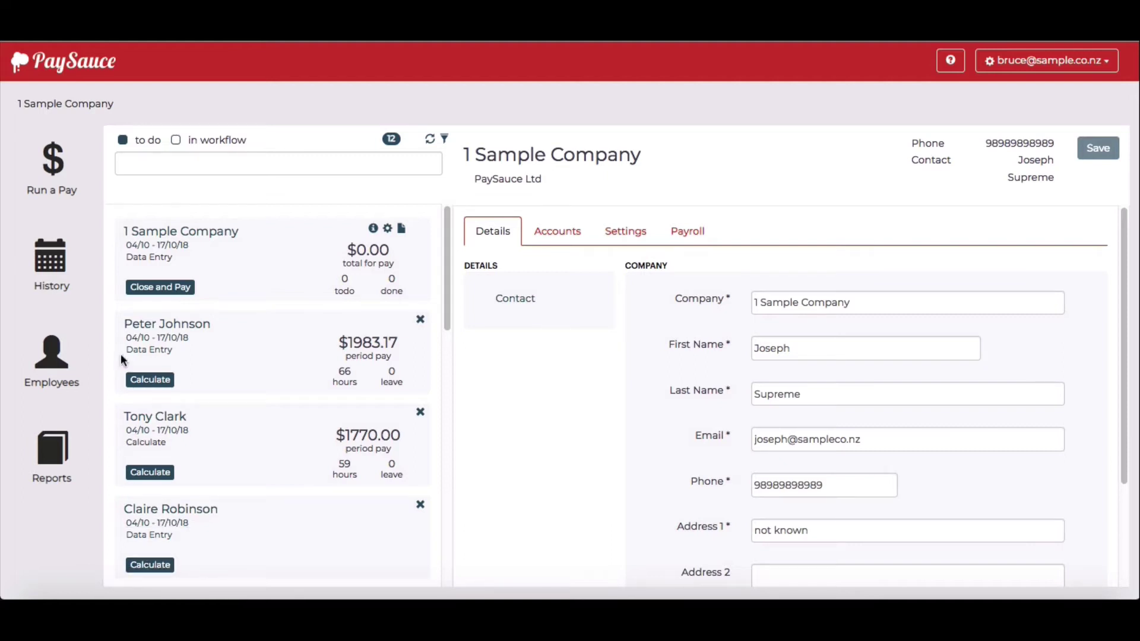
Return to the pay run and examine the net pay summary for the first pay card's employee.
{"action": "left_click", "coordinate": [49, 159]}
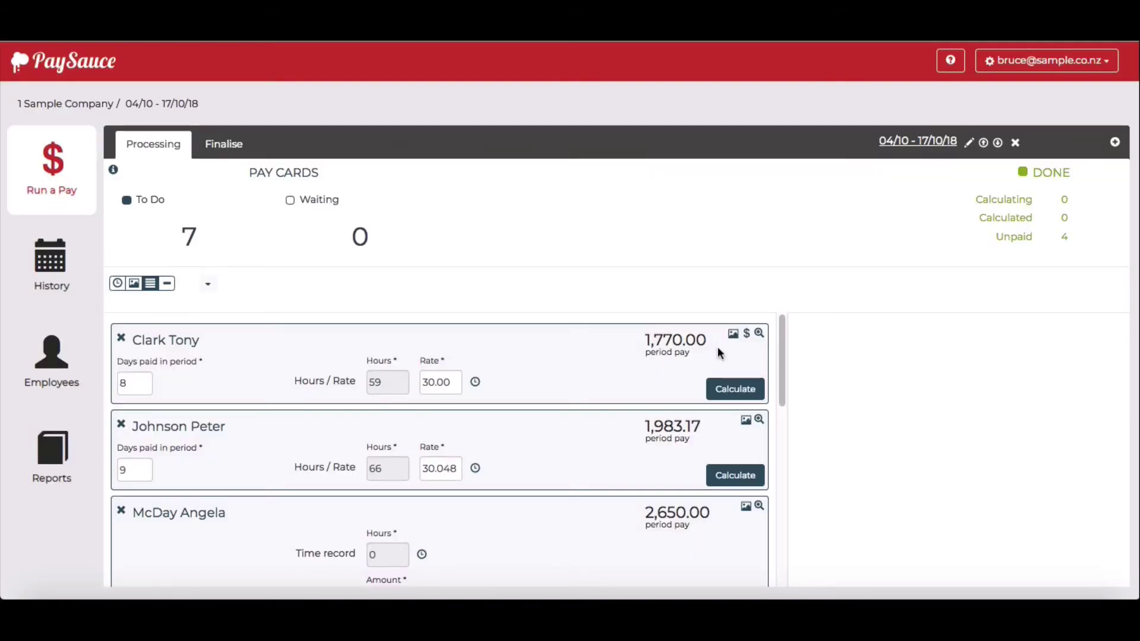
{"action": "left_click", "coordinate": [760, 334]}
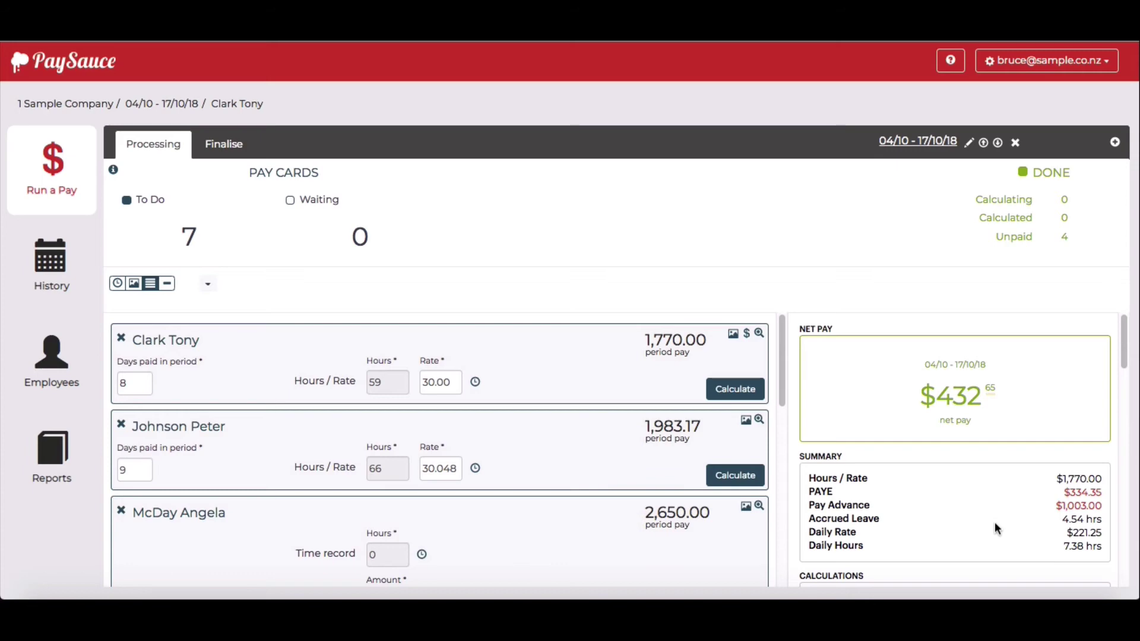
{"action": "scroll", "coordinate": [995, 524], "scroll_direction": "down", "scroll_amount": 1}
{"action": "scroll", "coordinate": [995, 522], "scroll_direction": "up", "scroll_amount": 1}
Check the current deductions in the first pay card employee's settings, then close them without changes.
{"action": "left_click", "coordinate": [167, 340]}
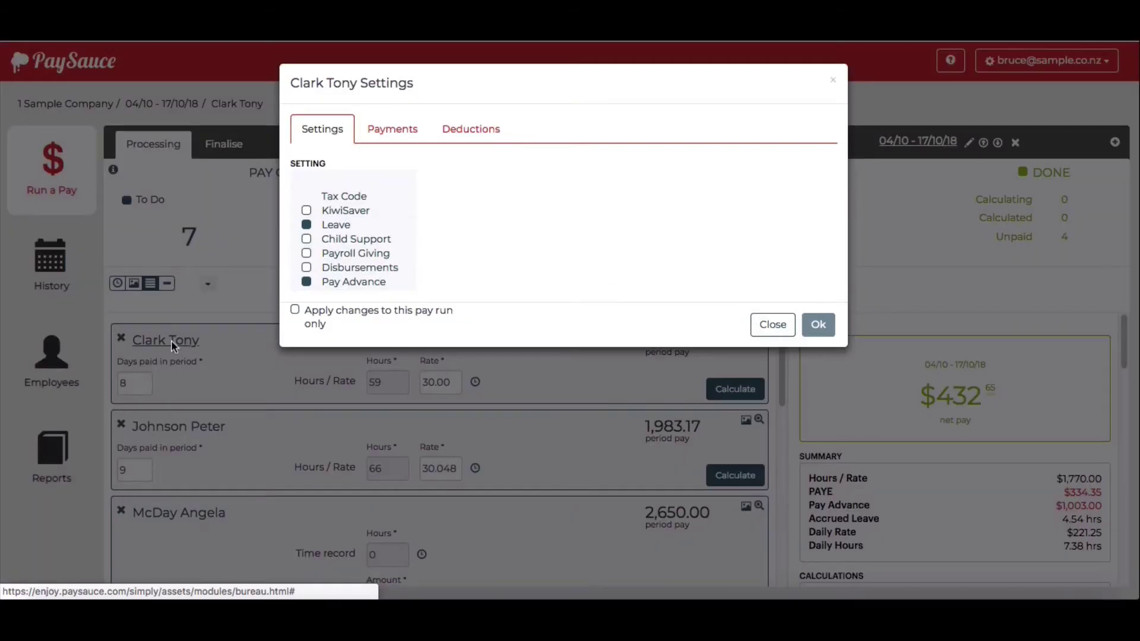
{"action": "left_click", "coordinate": [468, 129]}
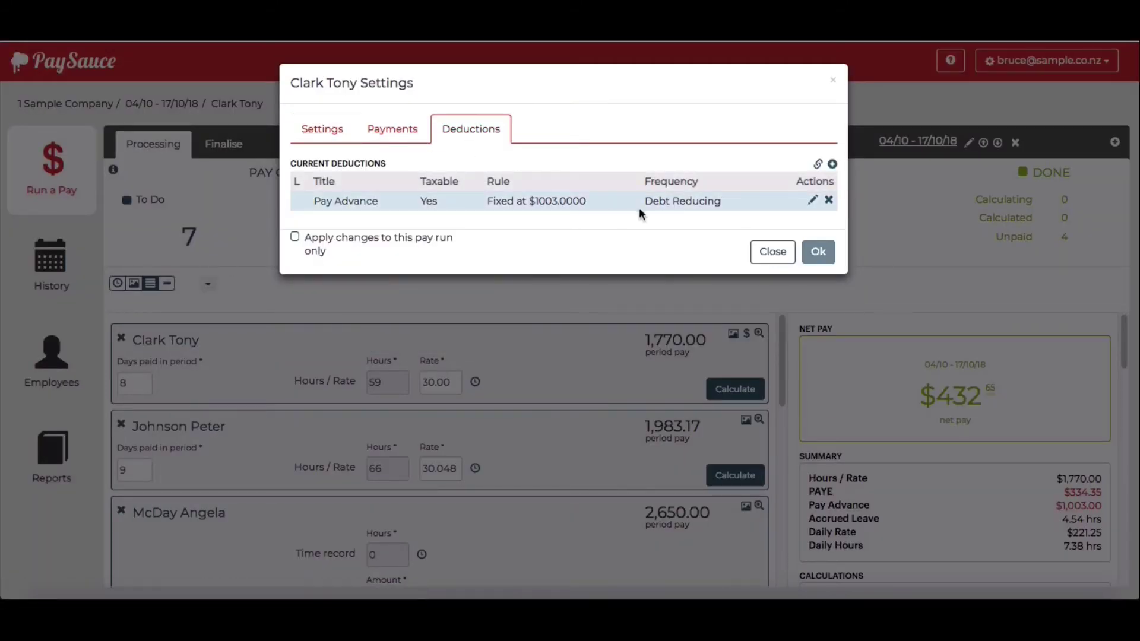
{"action": "left_click", "coordinate": [772, 252]}
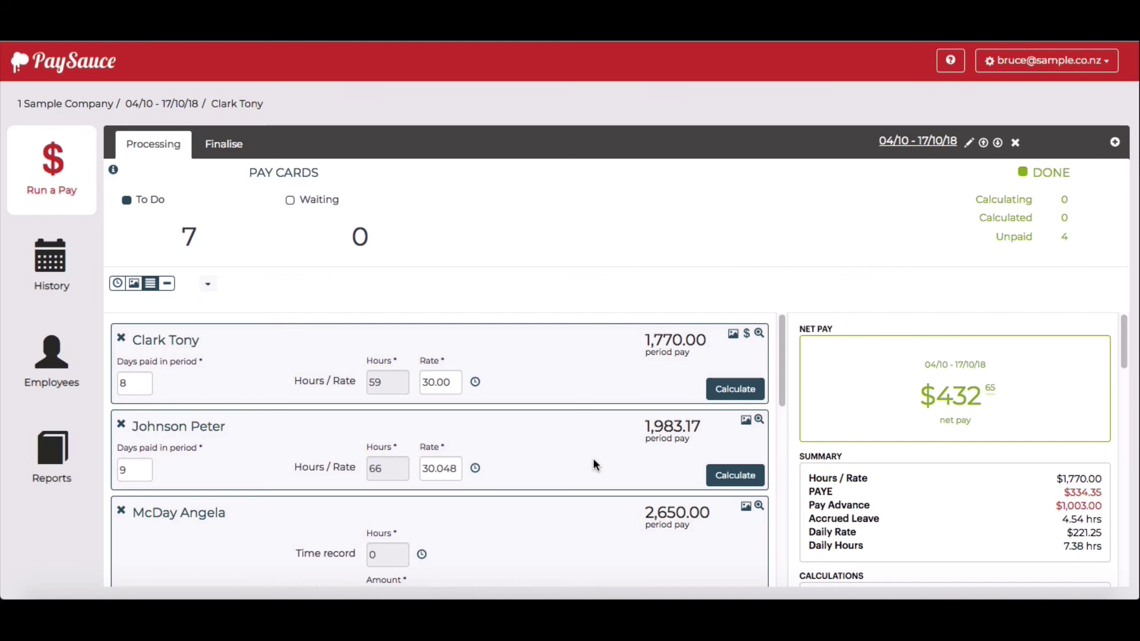
Open the Pay Advance Report from the company's reports.
{"action": "left_click", "coordinate": [65, 452]}
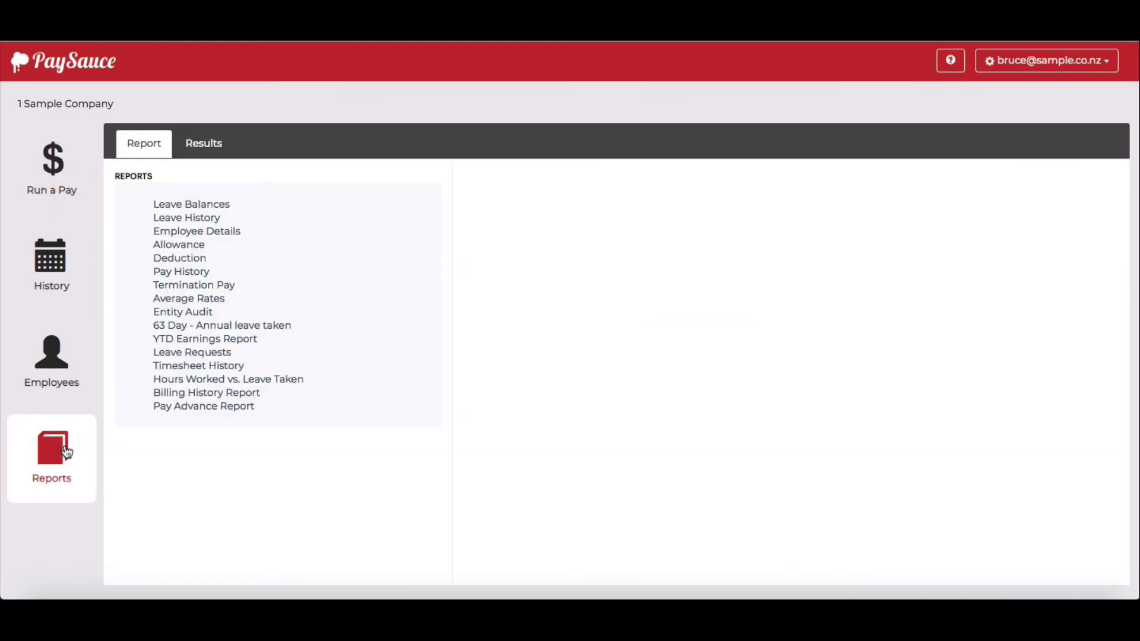
{"action": "left_click", "coordinate": [193, 409]}
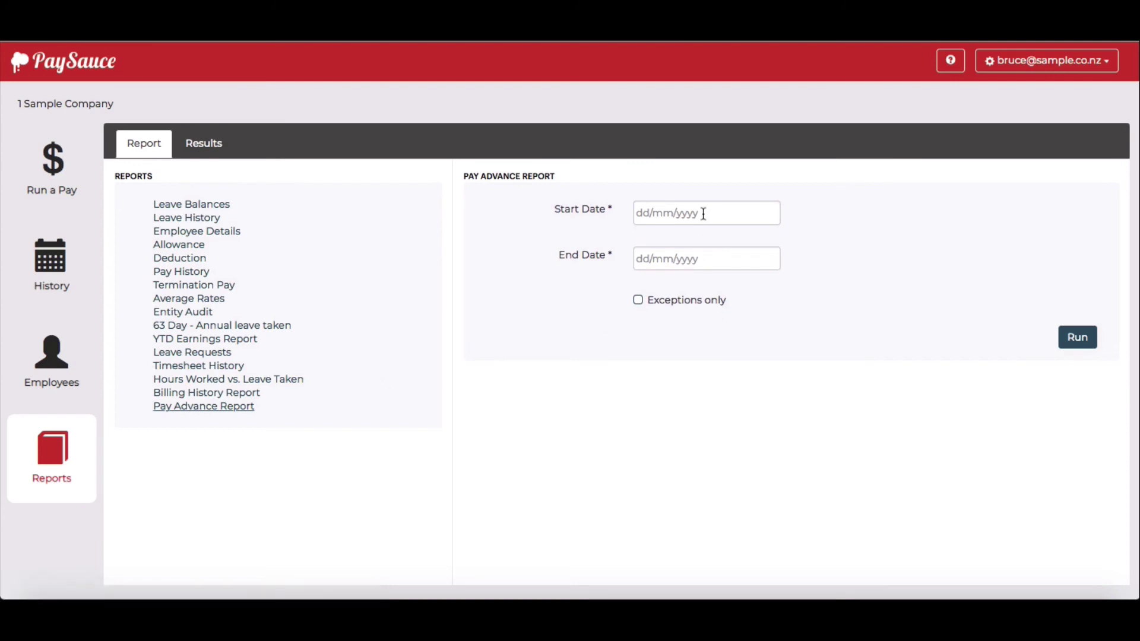